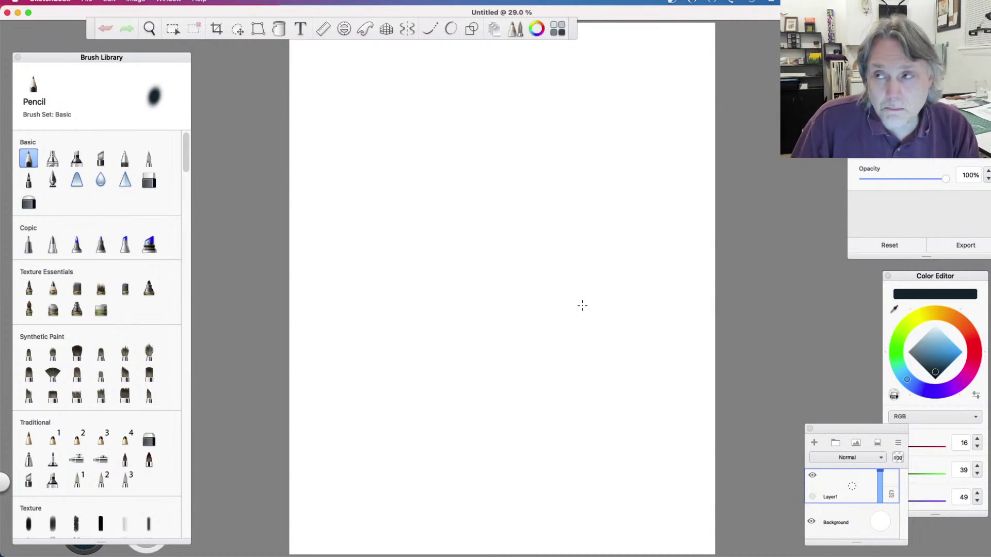
Step: Practise sketching rough overlapping pencil circles in the upper part of the blank canvas, undoing each one
click(869, 511)
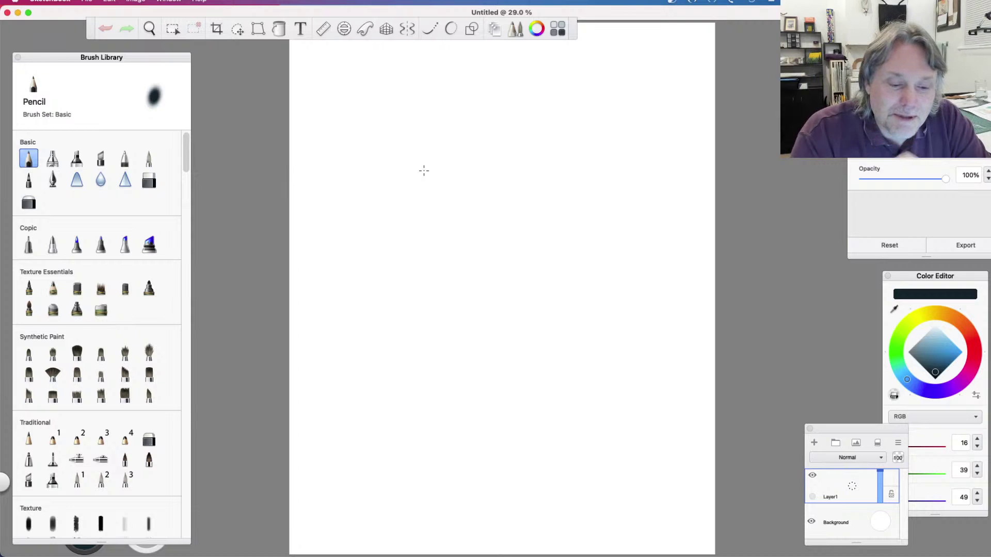
click(422, 259)
mouse_move(378, 168)
mouse_down()
mouse_move(435, 139)
mouse_move(473, 224)
mouse_move(364, 196)
mouse_move(480, 185)
mouse_move(366, 232)
mouse_up()
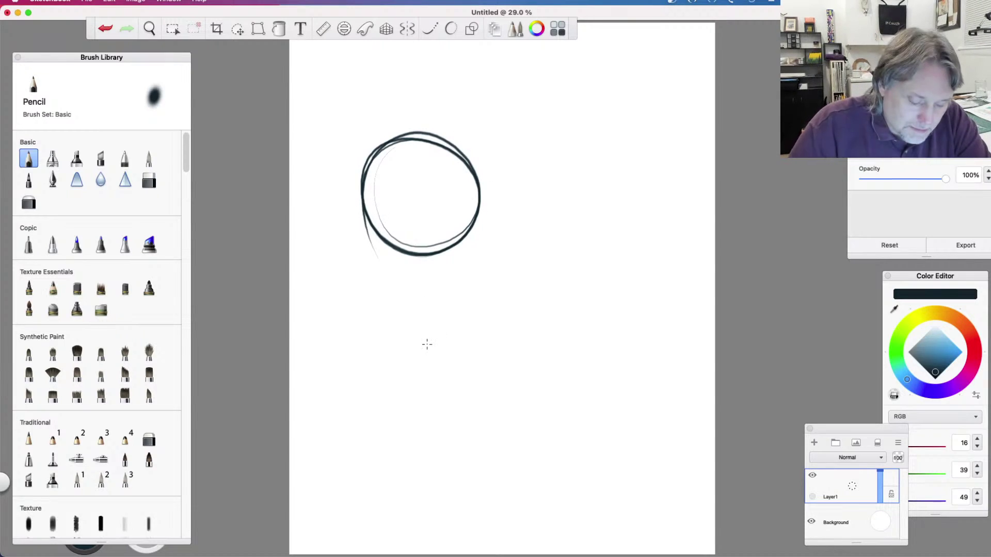
key(super+z)
key(super+z)
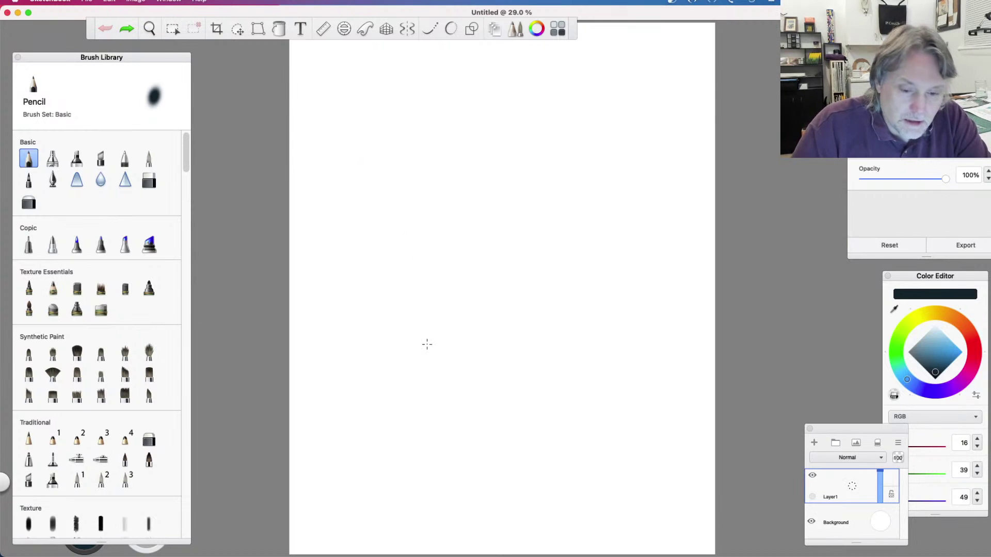
mouse_move(371, 168)
mouse_down()
mouse_move(506, 217)
mouse_move(392, 149)
mouse_move(380, 270)
mouse_move(495, 181)
mouse_move(371, 168)
mouse_move(443, 276)
mouse_move(474, 161)
mouse_move(362, 206)
mouse_move(466, 275)
mouse_move(445, 149)
mouse_up()
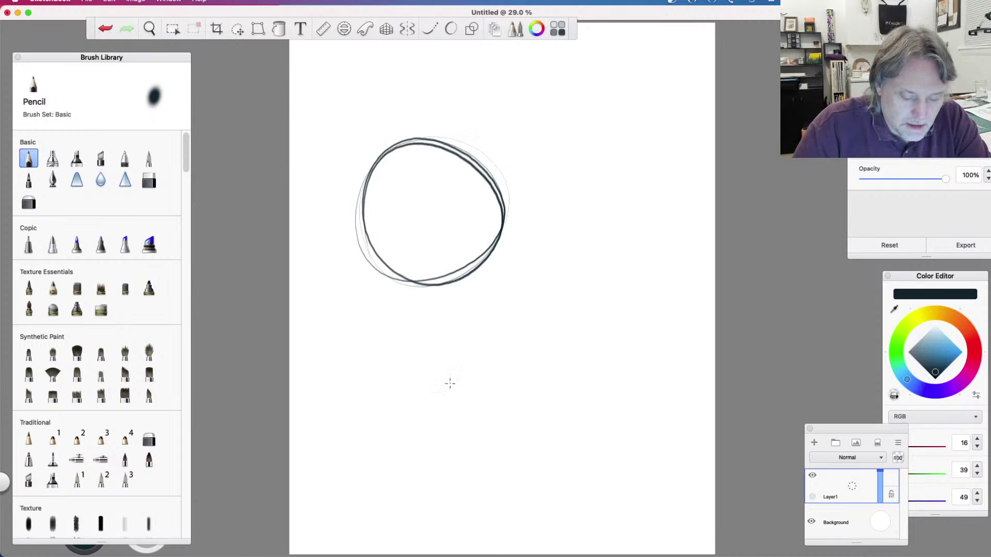
key(super+z)
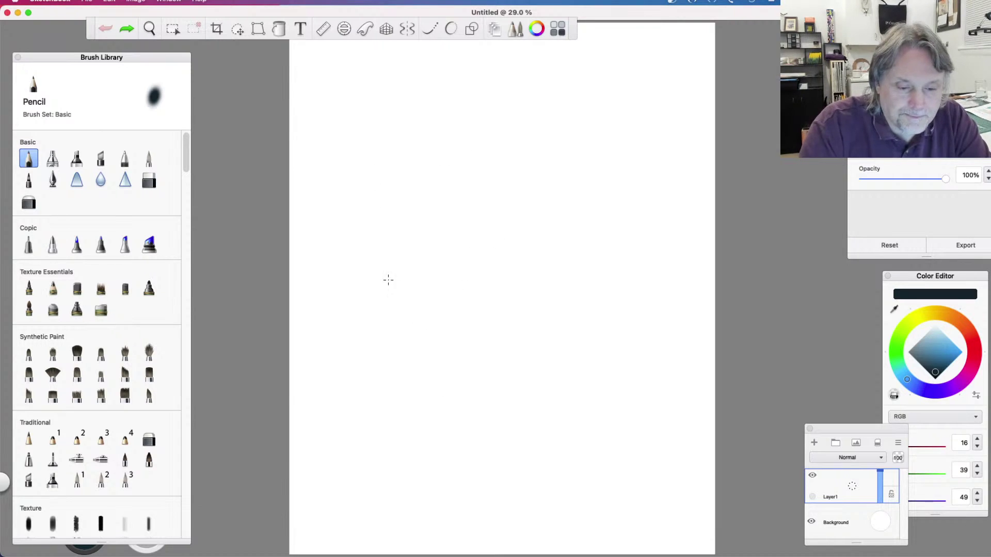
mouse_move(388, 280)
mouse_down()
mouse_move(374, 170)
mouse_move(511, 184)
mouse_move(407, 289)
mouse_move(375, 166)
mouse_move(497, 217)
mouse_move(363, 255)
mouse_move(460, 147)
mouse_move(435, 292)
mouse_move(394, 159)
mouse_move(478, 294)
mouse_up()
key(super+z)
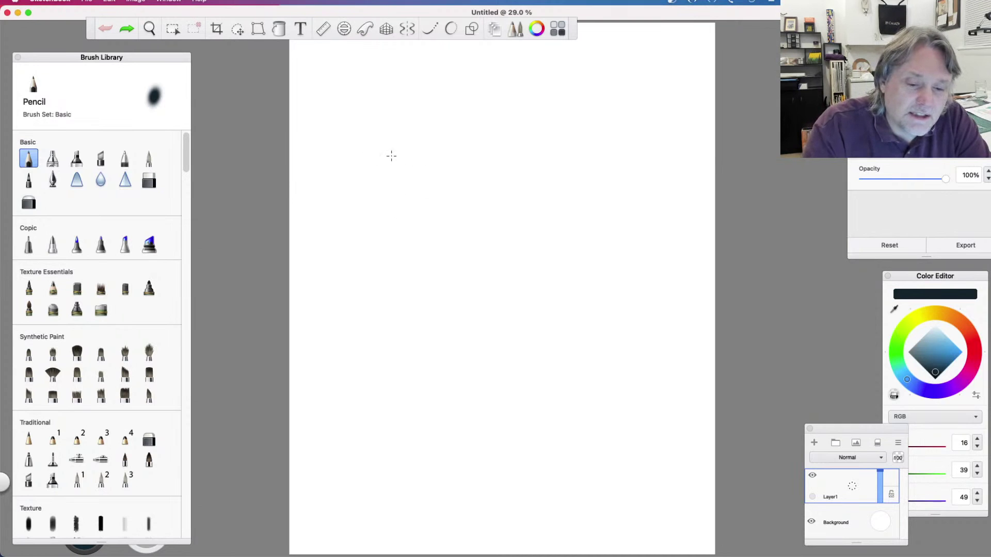
mouse_move(495, 220)
mouse_down()
mouse_move(355, 261)
mouse_move(400, 158)
mouse_move(492, 228)
mouse_move(398, 289)
mouse_move(354, 202)
mouse_up()
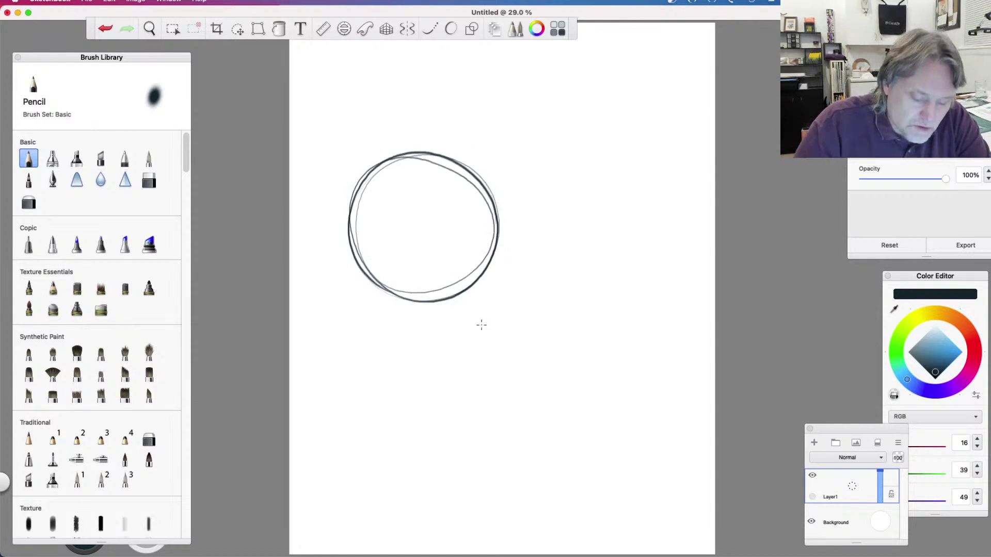
key(super+z)
mouse_move(377, 275)
mouse_down()
mouse_move(407, 302)
mouse_move(360, 223)
mouse_move(426, 170)
mouse_move(508, 227)
mouse_move(364, 268)
mouse_up()
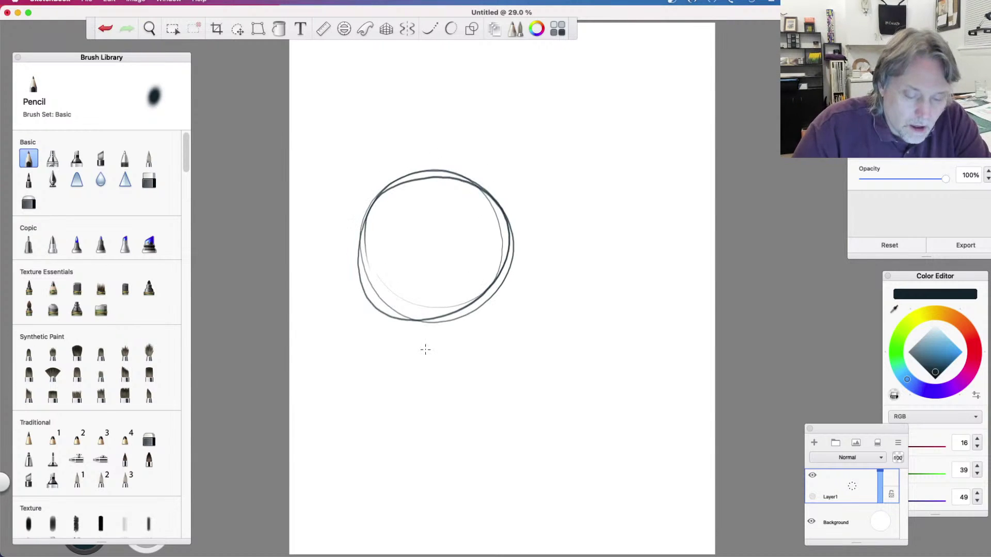
key(super+z)
mouse_move(389, 222)
mouse_down()
mouse_move(390, 265)
mouse_move(418, 177)
mouse_move(502, 194)
mouse_move(489, 281)
mouse_move(491, 186)
mouse_move(511, 279)
mouse_up()
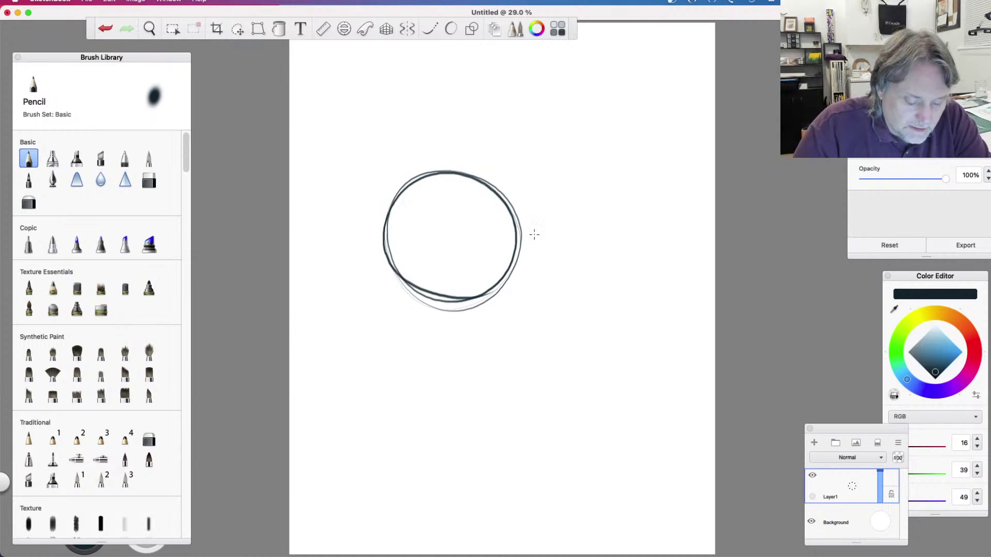
key(super+z)
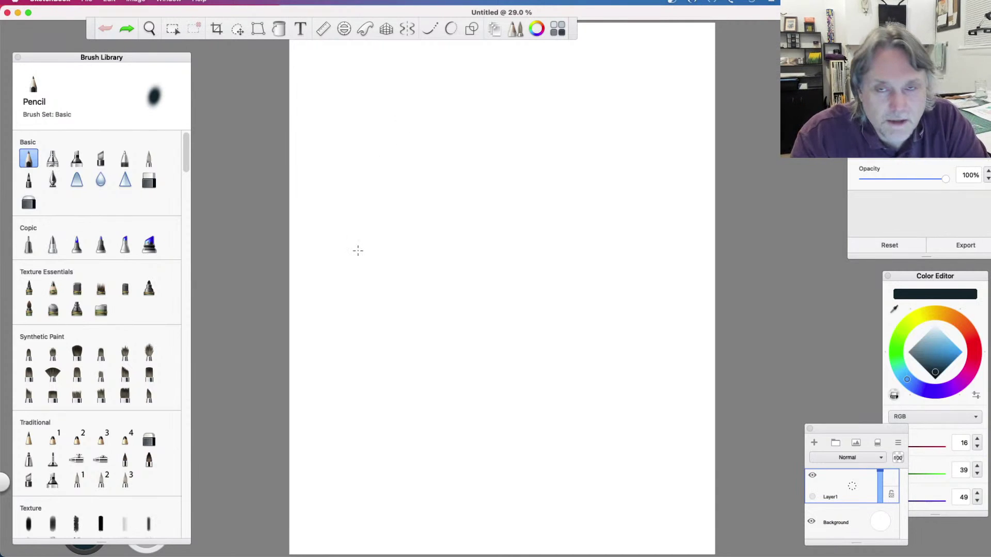
Step: Hide the toolbar and all palettes so only the blank canvas is shown
key(Tab)
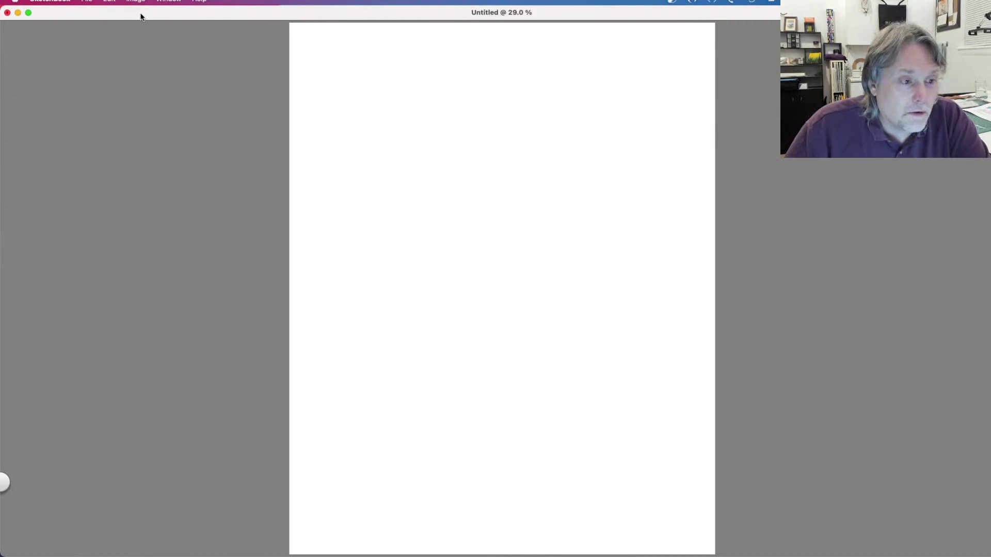
scroll(391, 149, right, 2)
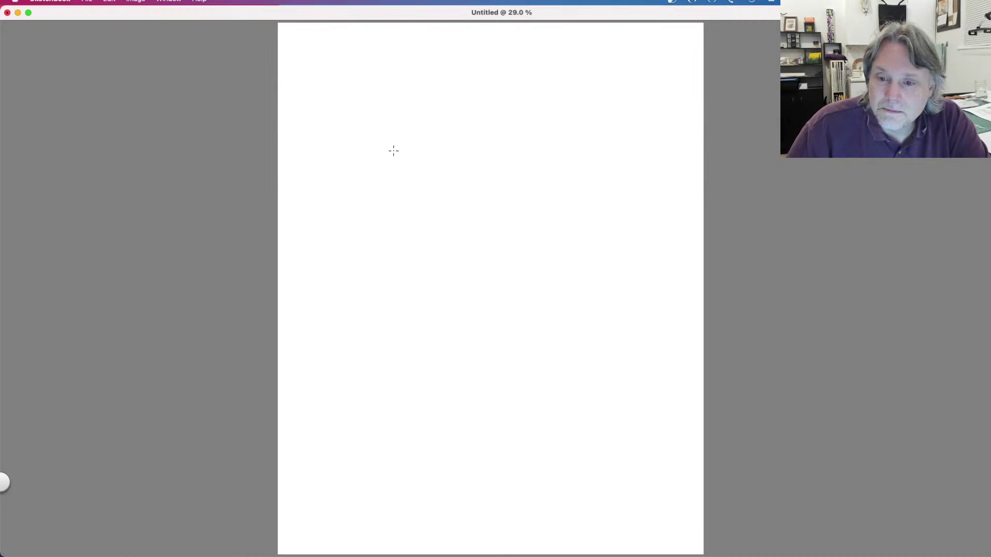
Step: Close the untitled canvas window and reopen SketchBook from the Graphics & Design app folder
click(8, 13)
click(523, 228)
key(F4)
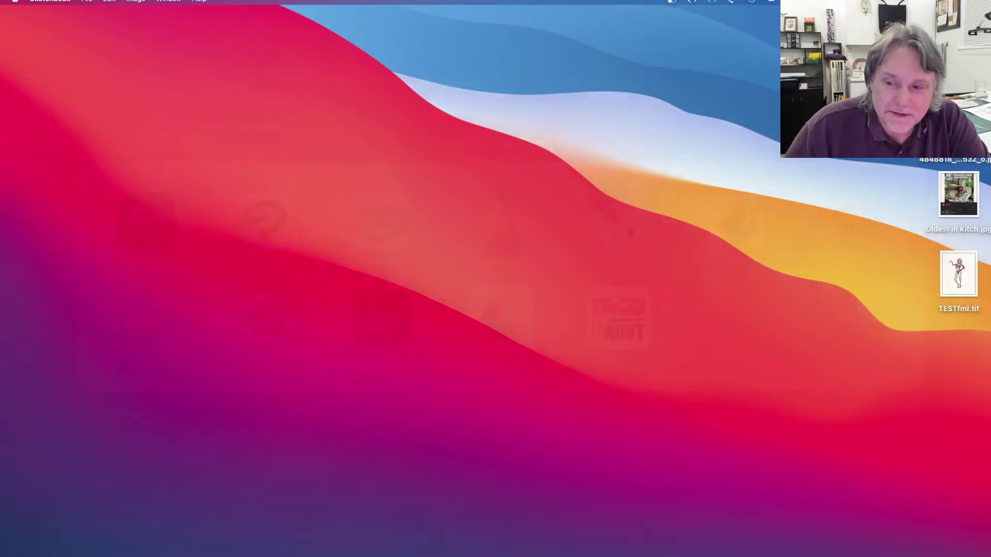
click(579, 133)
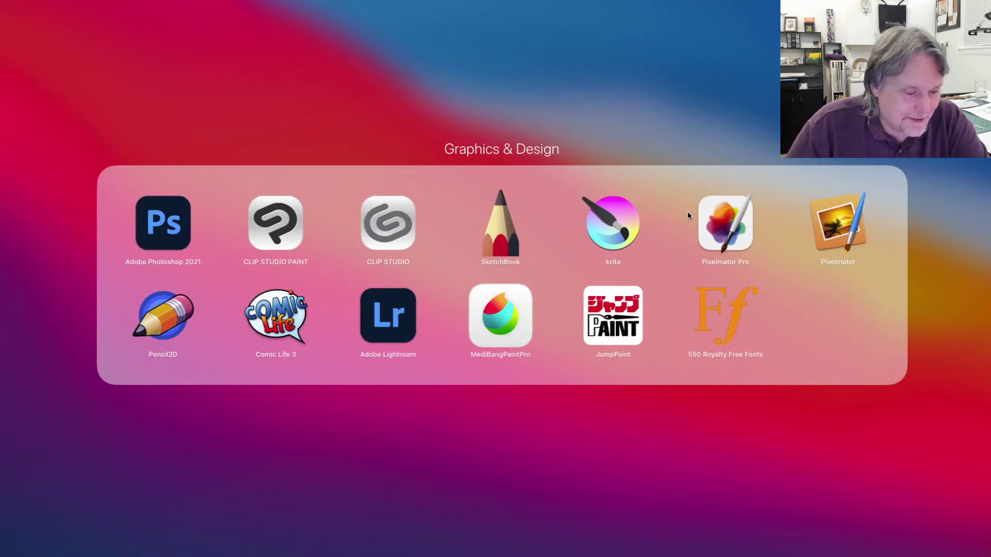
click(495, 244)
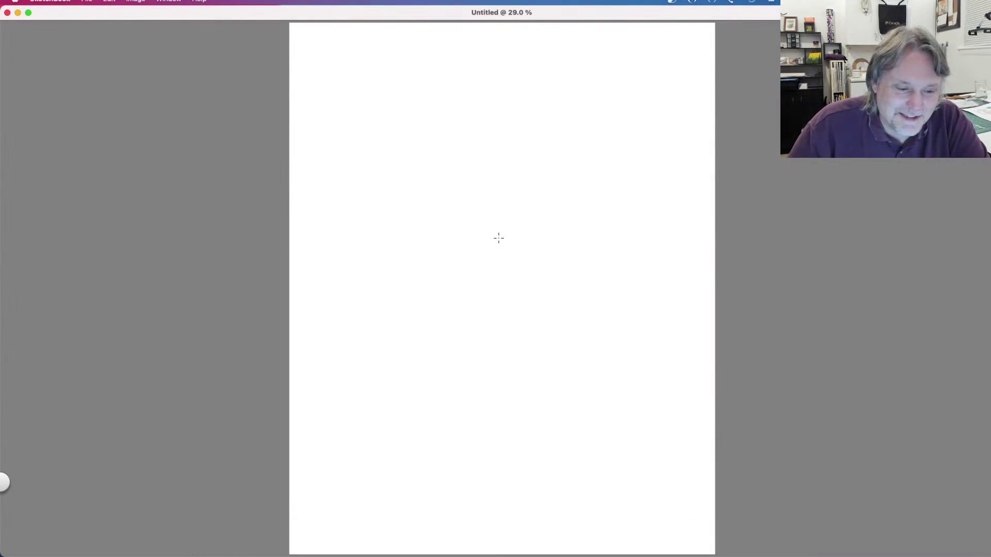
click(4, 485)
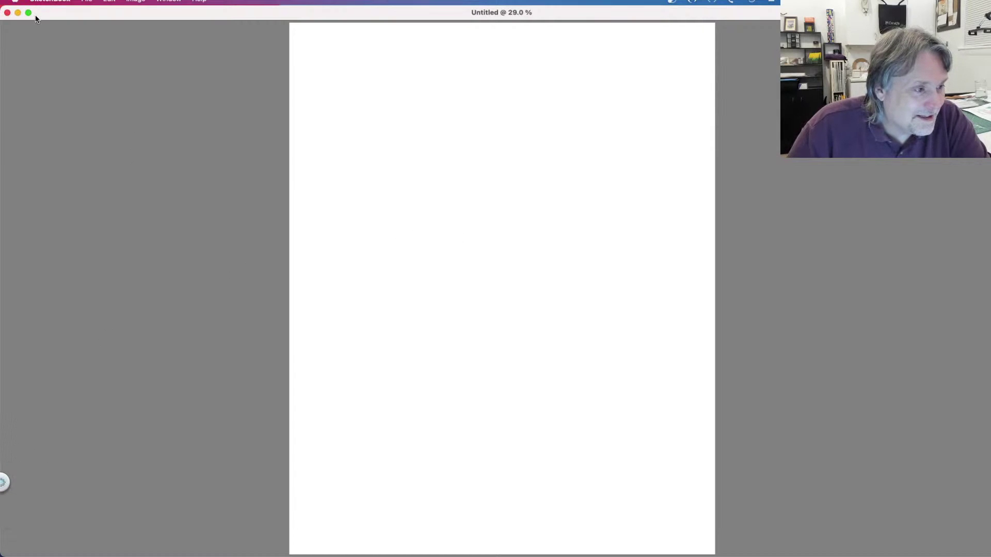
click(58, 4)
click(150, 17)
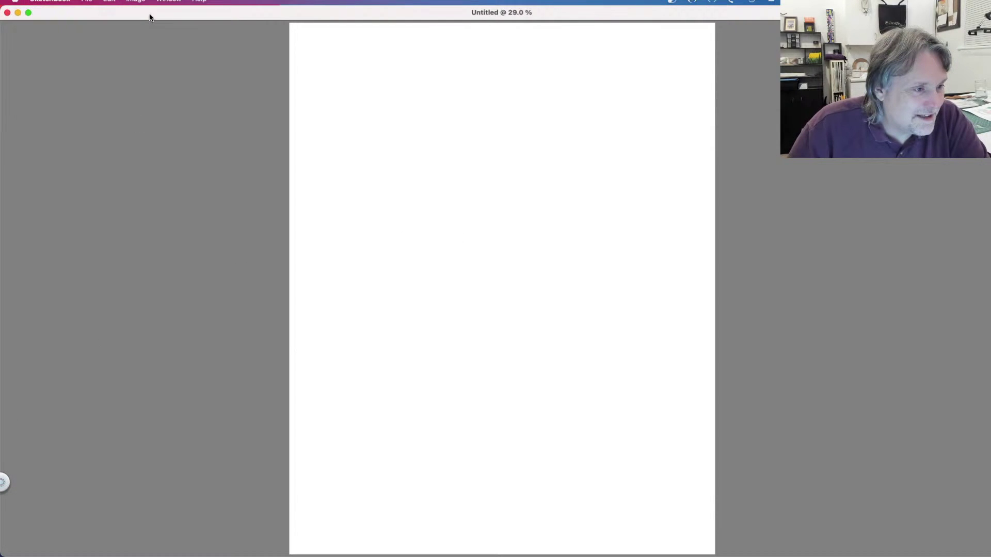
Step: Show the Layer Editor and the Brush Library beside the blank canvas again
click(168, 1)
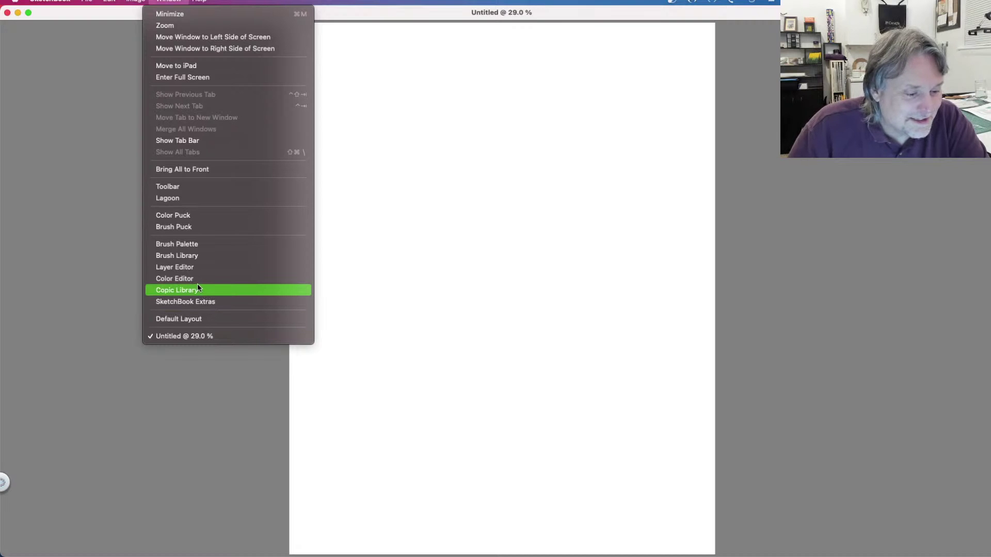
click(192, 268)
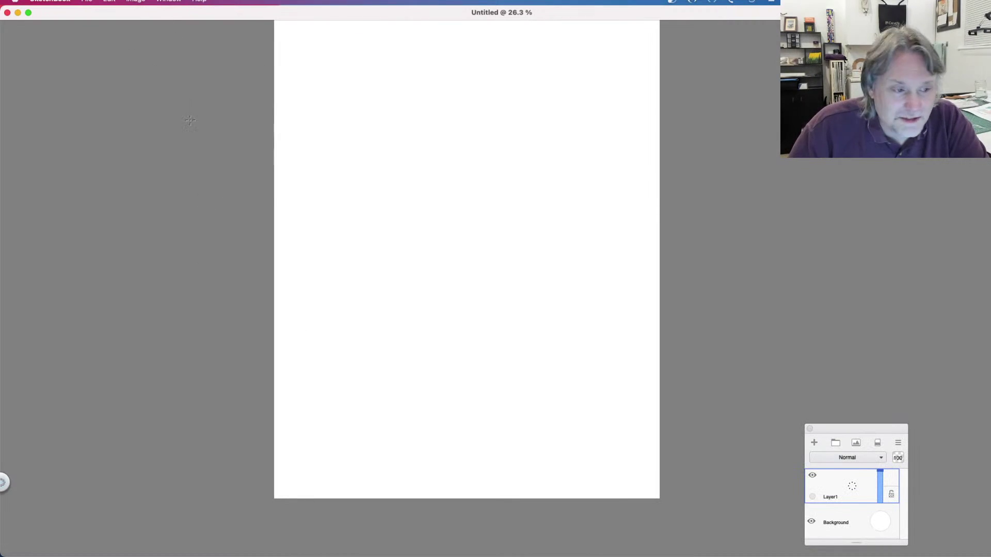
click(179, 4)
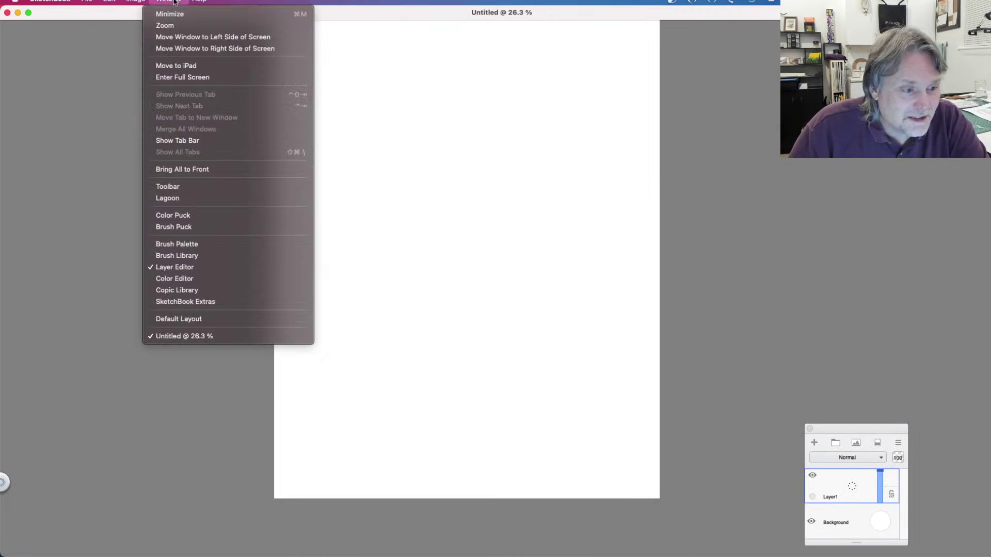
click(196, 256)
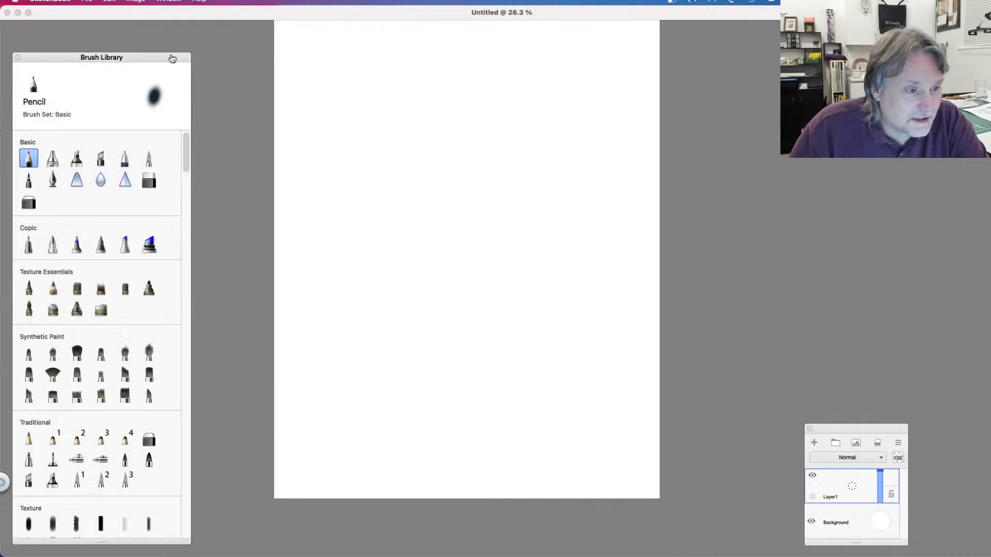
Step: Show the Color Editor and rearrange it and the Layer Editor so they no longer overlap
click(168, 2)
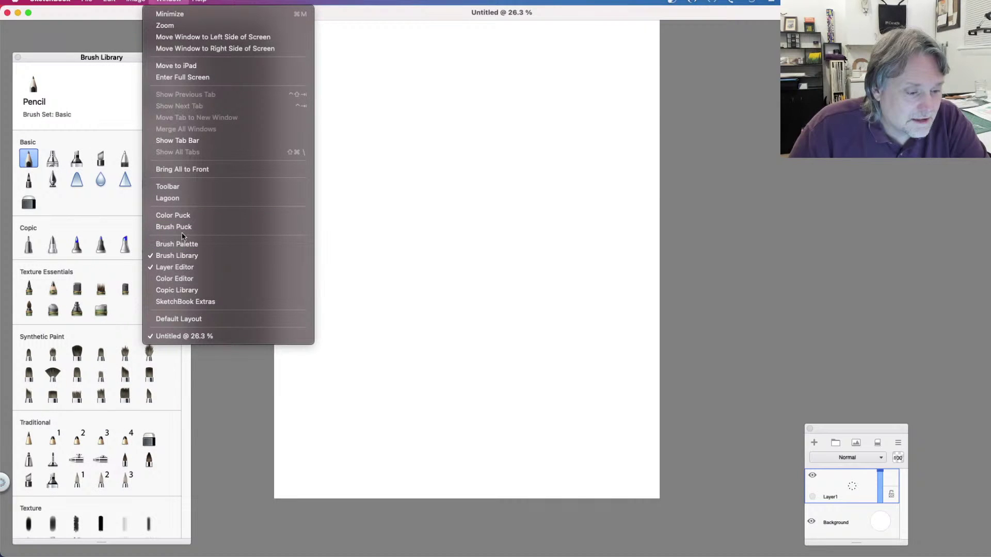
click(181, 278)
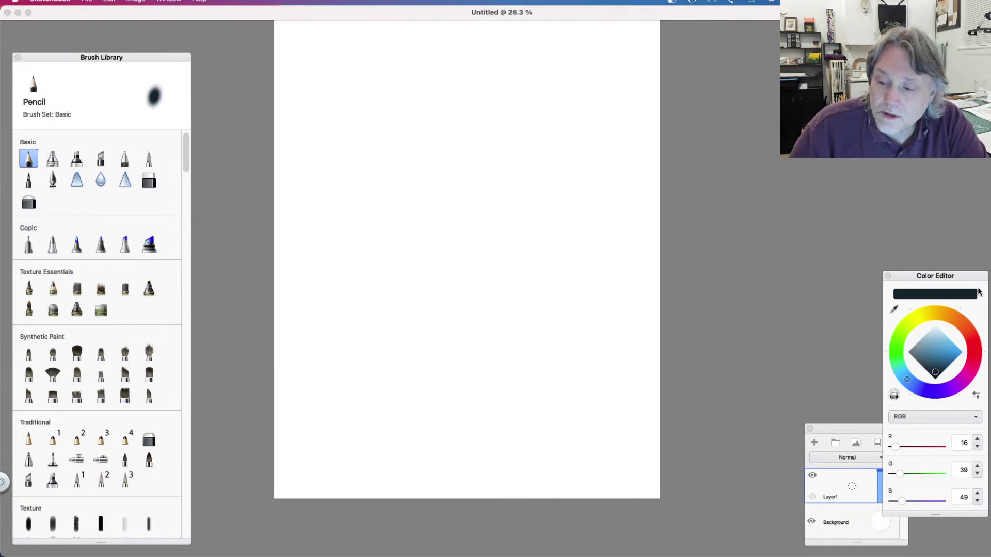
drag(971, 279, 947, 146)
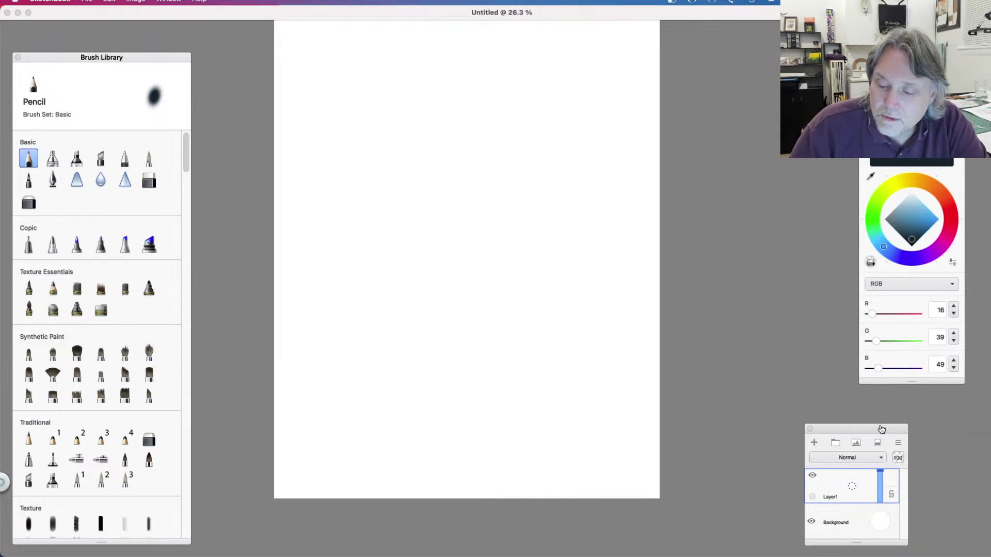
drag(880, 430, 899, 426)
Step: Open the brush properties of the Basic set's Pencil and show the main toolbar again
double_click(28, 158)
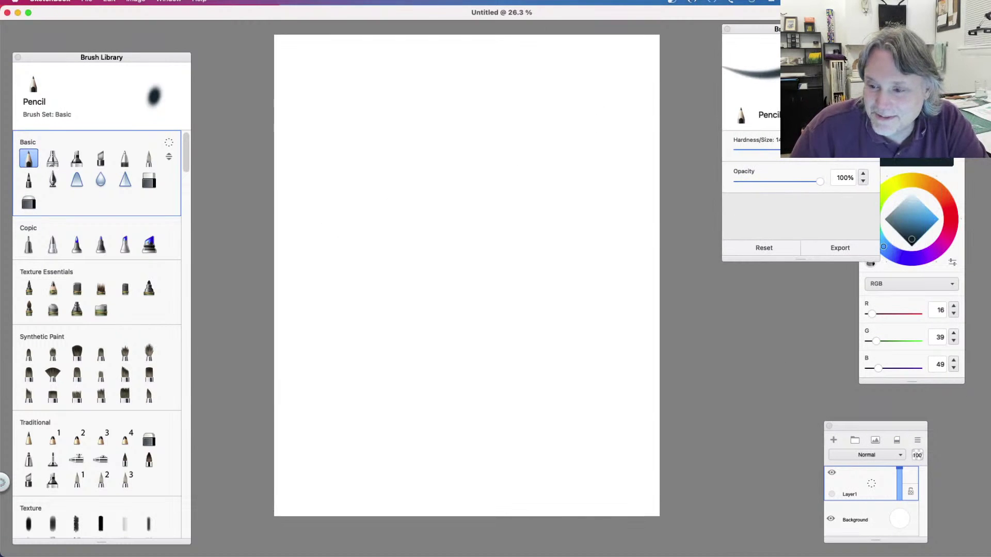
click(76, 2)
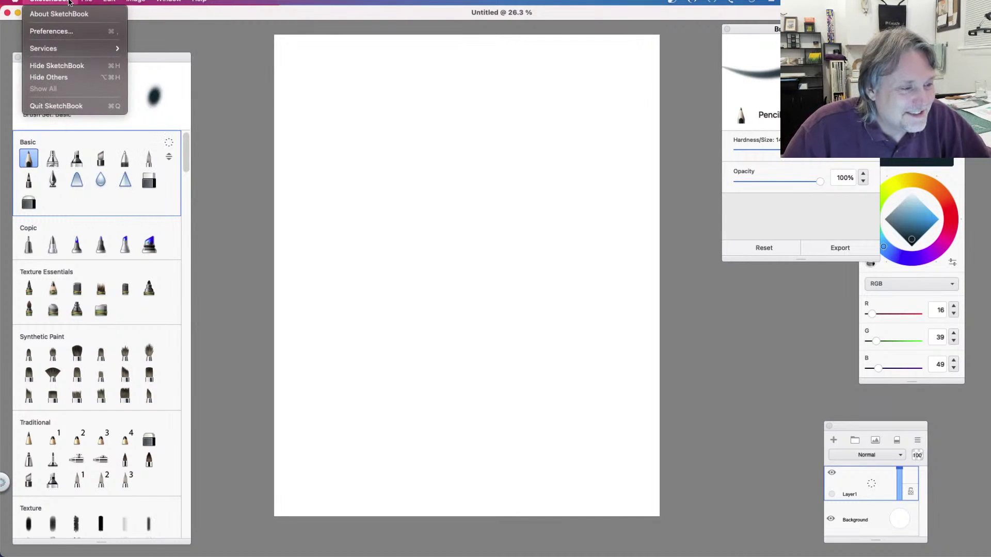
click(264, 110)
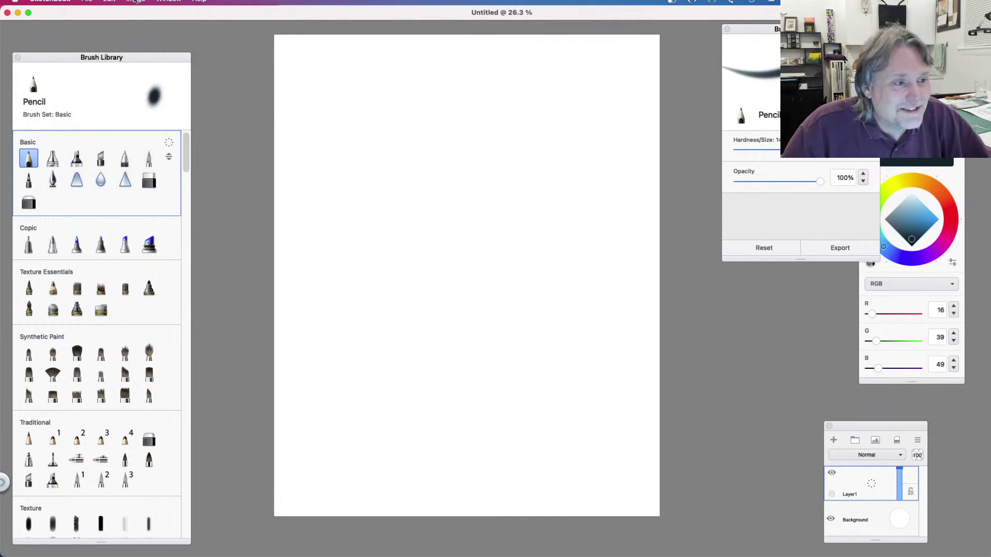
click(168, 2)
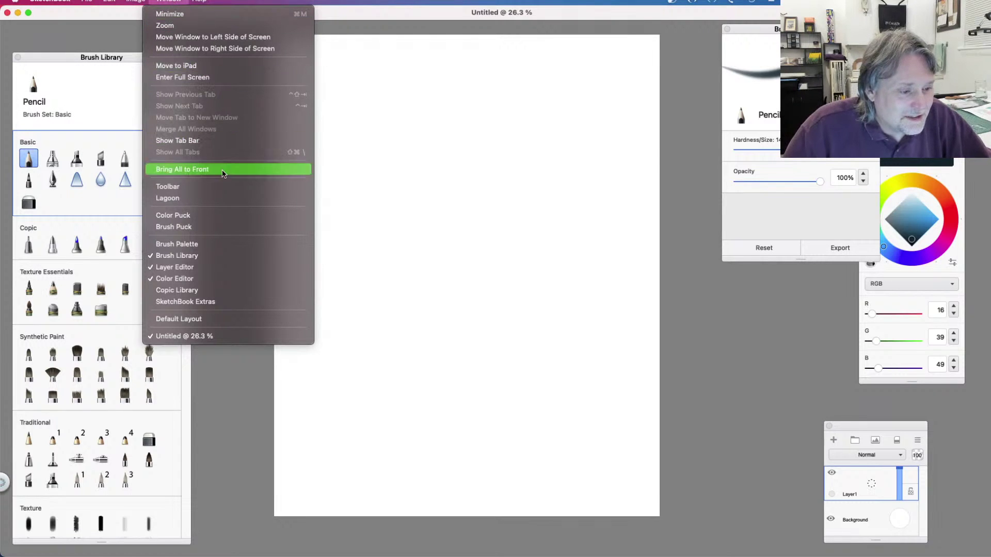
click(213, 187)
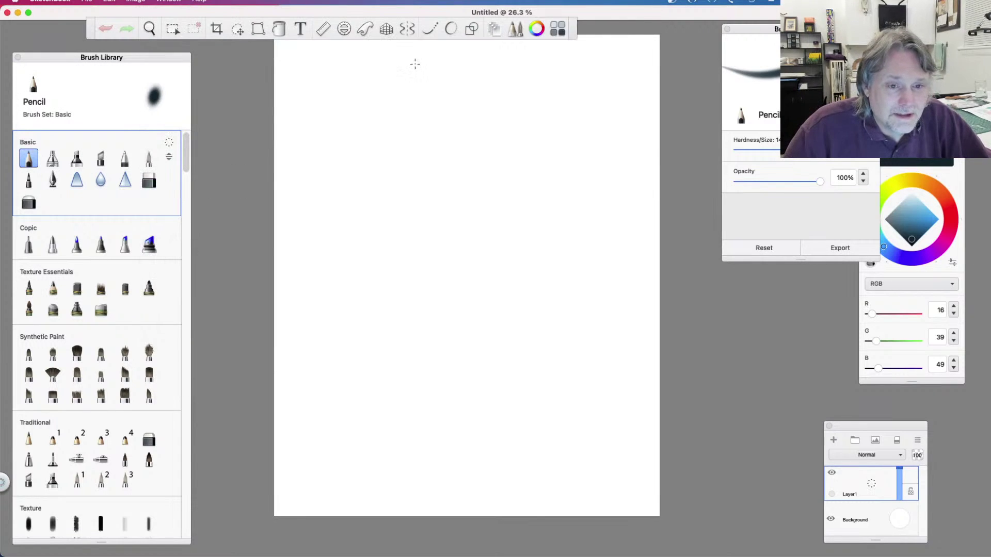